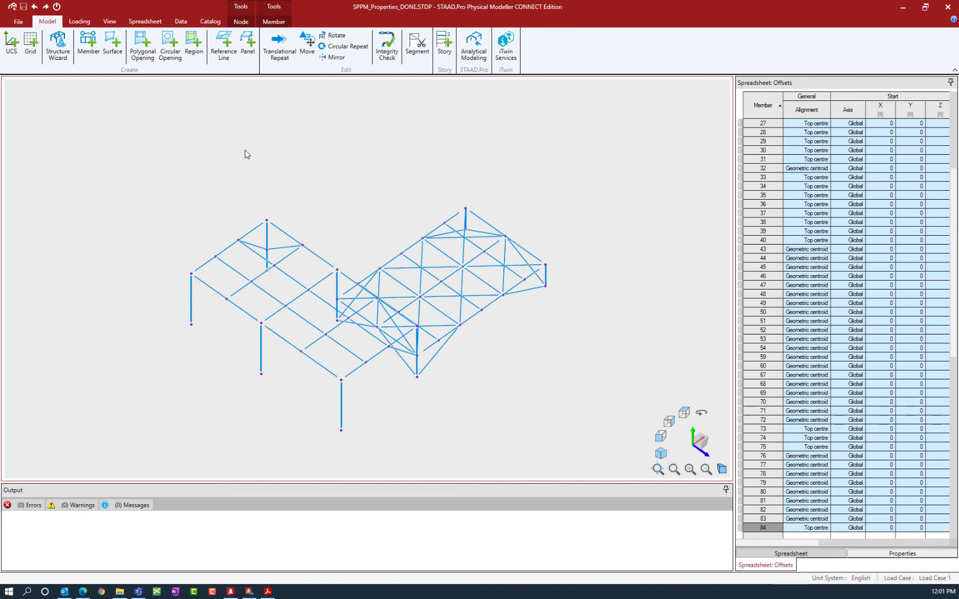
Review the integrity check help, then validate the model with all node, member, surface, opening and region checks enabled.
{"action": "left_click", "coordinate": [388, 62]}
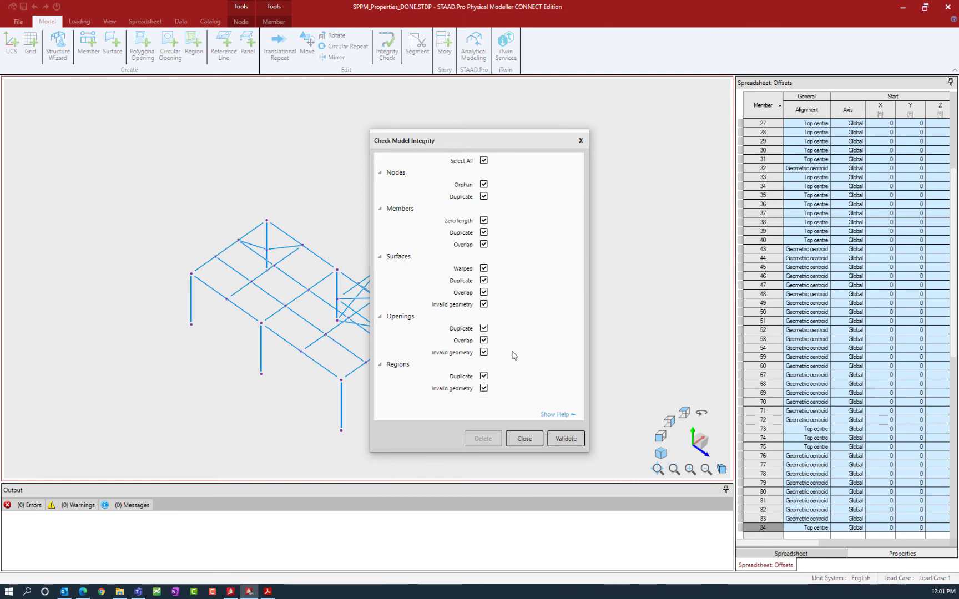
{"action": "left_click", "coordinate": [547, 416]}
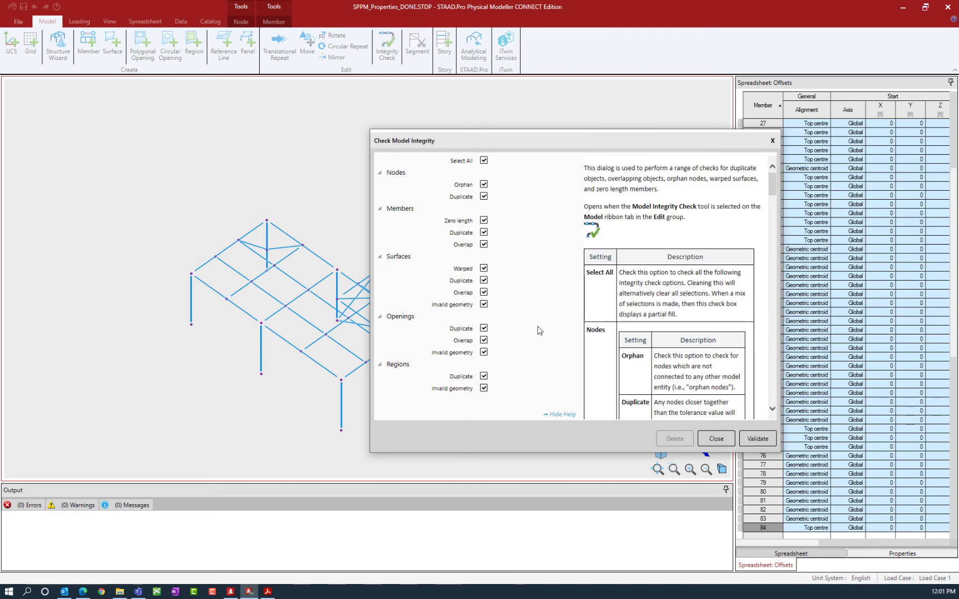
{"action": "scroll", "coordinate": [644, 295], "scroll_direction": "down", "scroll_amount": 6}
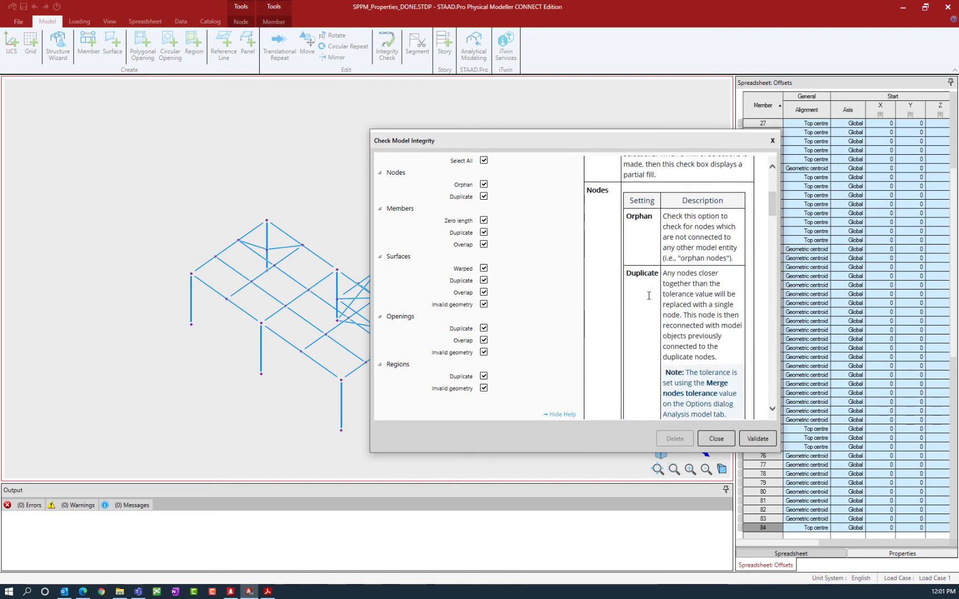
{"action": "scroll", "coordinate": [650, 300], "scroll_direction": "down", "scroll_amount": 3}
{"action": "scroll", "coordinate": [652, 302], "scroll_direction": "down", "scroll_amount": 3}
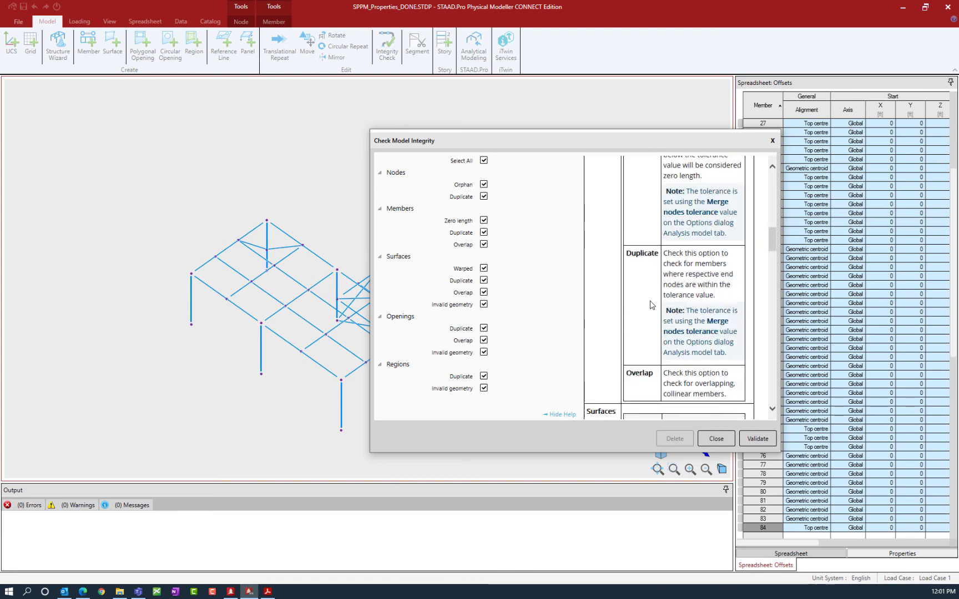
{"action": "scroll", "coordinate": [652, 305], "scroll_direction": "down", "scroll_amount": 6}
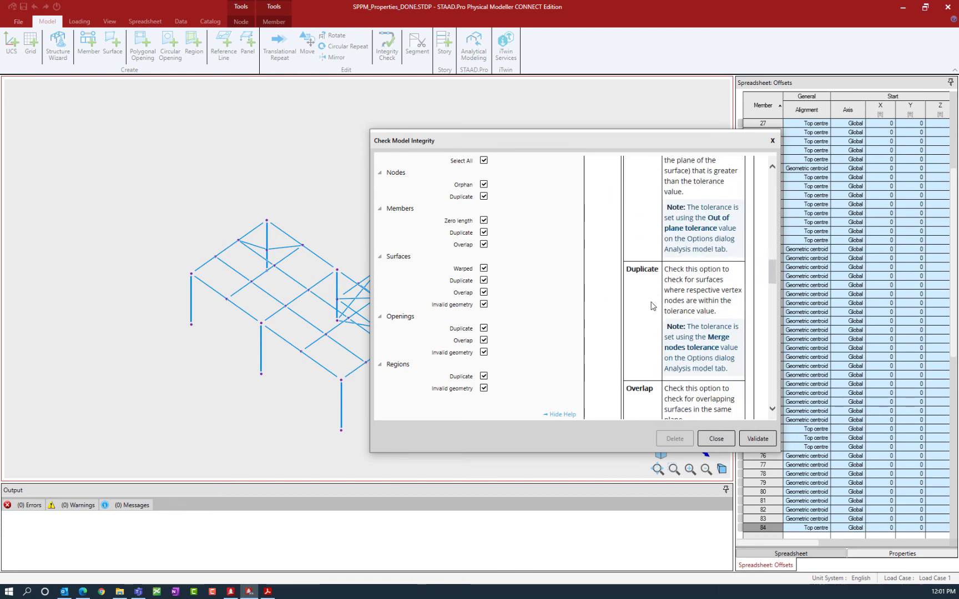
{"action": "scroll", "coordinate": [651, 305], "scroll_direction": "down", "scroll_amount": 6}
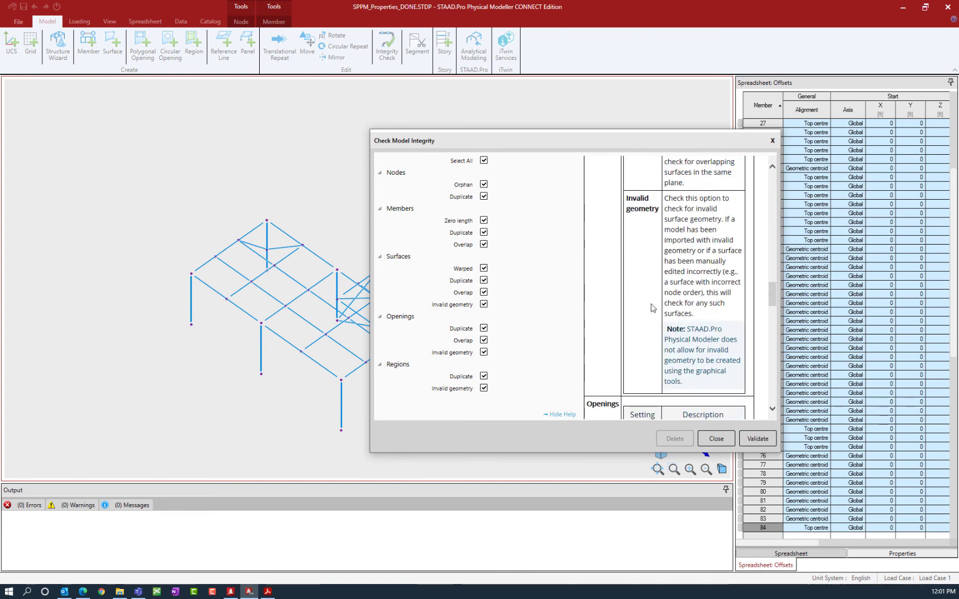
{"action": "left_click", "coordinate": [762, 438]}
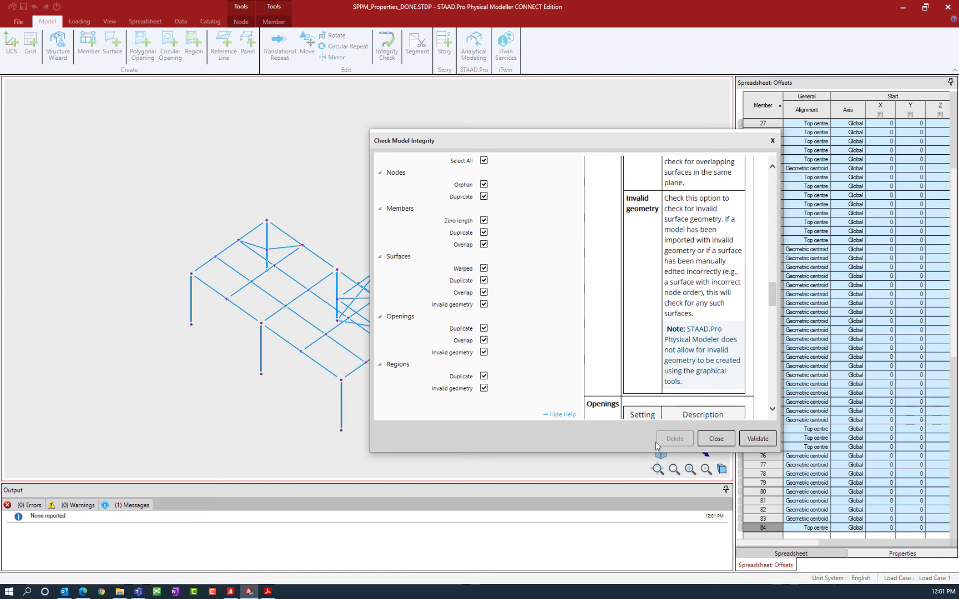
{"action": "left_click", "coordinate": [715, 439]}
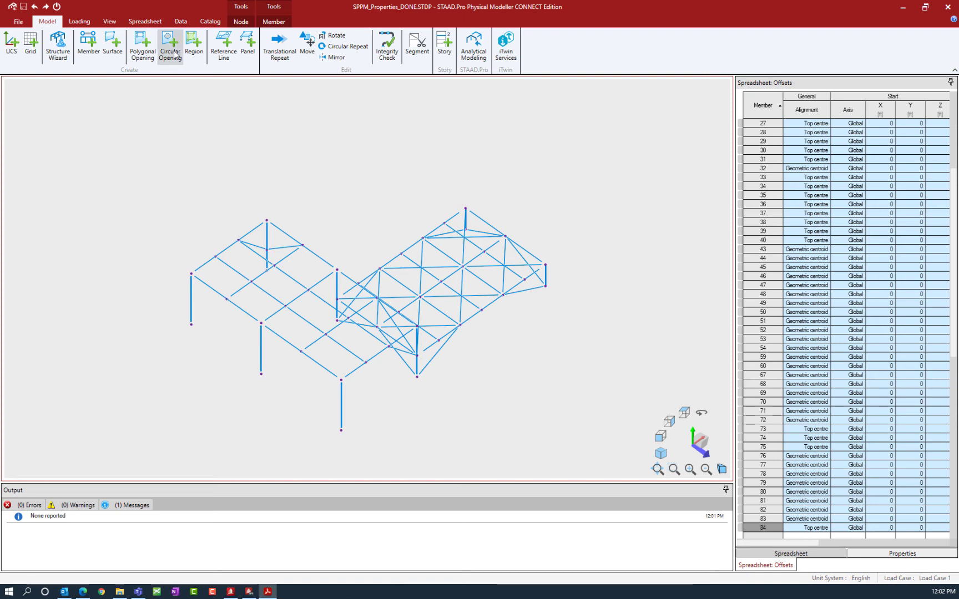
Review the units and the analysis model tolerance settings in the program options, and accept them as they are.
{"action": "left_click", "coordinate": [188, 22]}
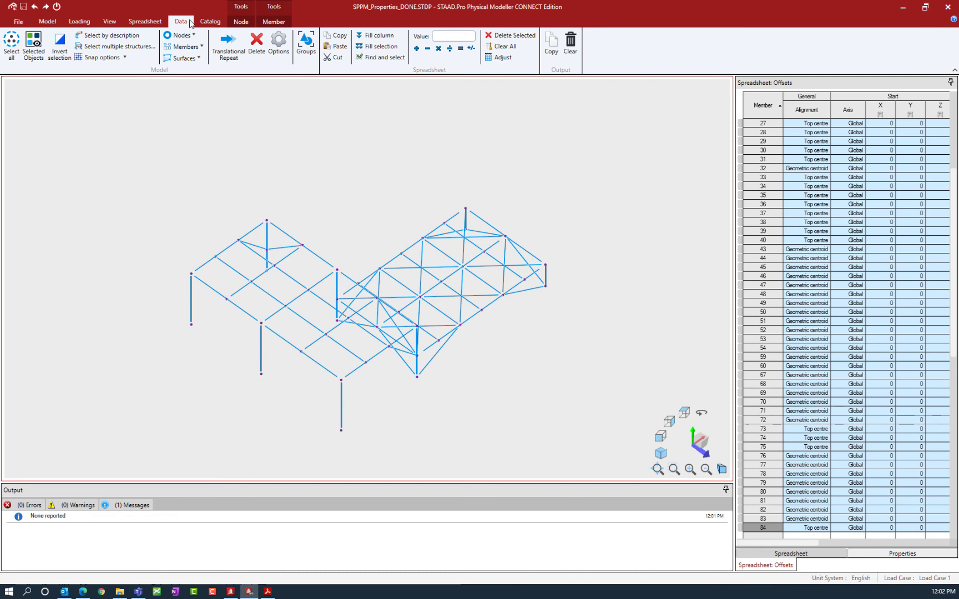
{"action": "left_click", "coordinate": [279, 44]}
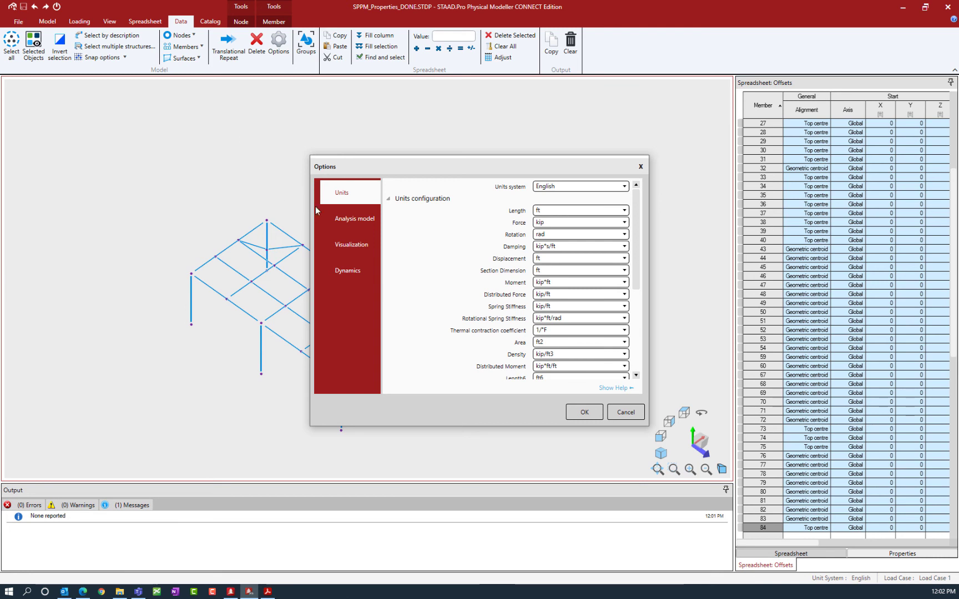
{"action": "left_click", "coordinate": [332, 220]}
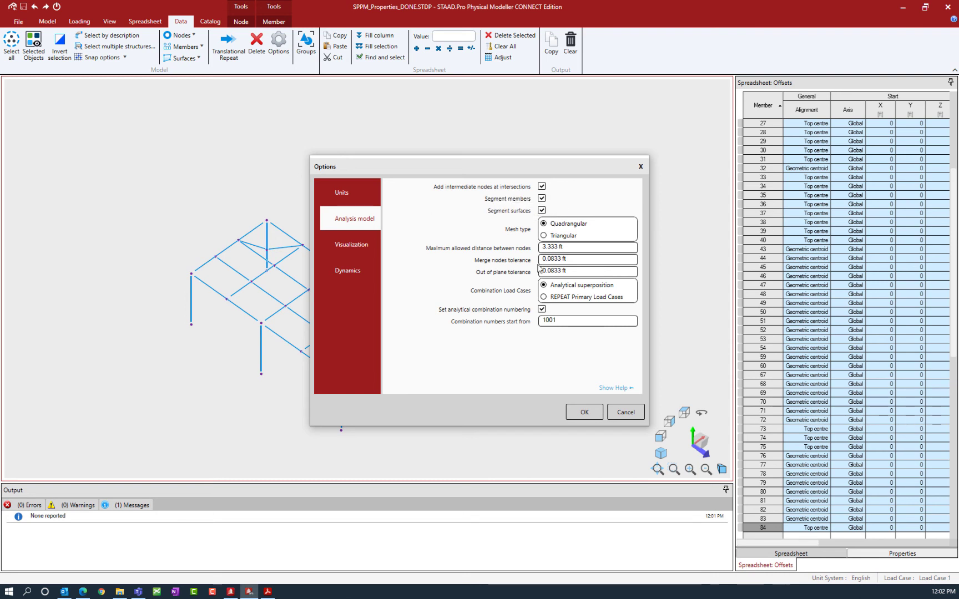
{"action": "left_click", "coordinate": [578, 414]}
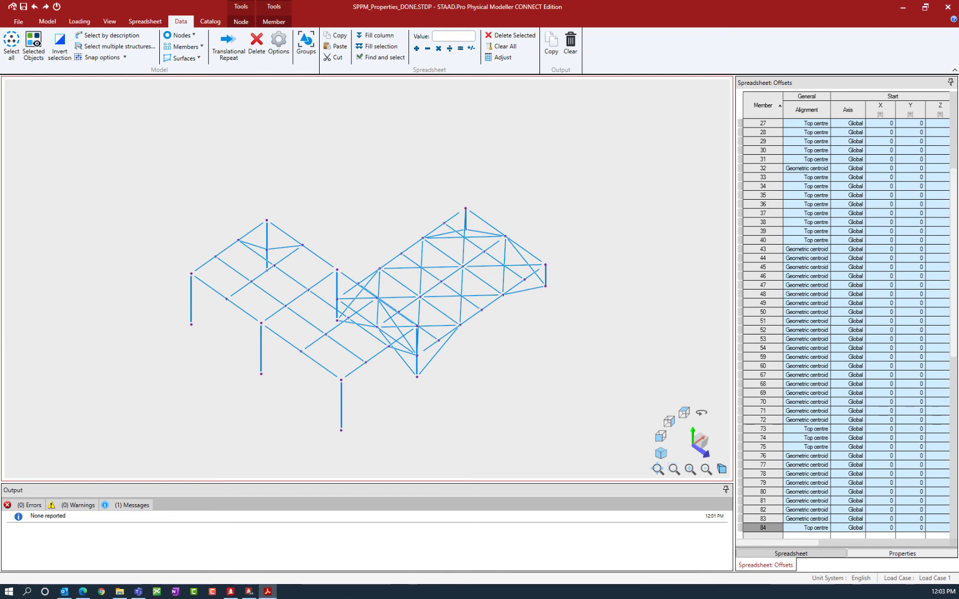
Preview the analysis model of the whole structure and return to the physical model view.
{"action": "left_click", "coordinate": [109, 22]}
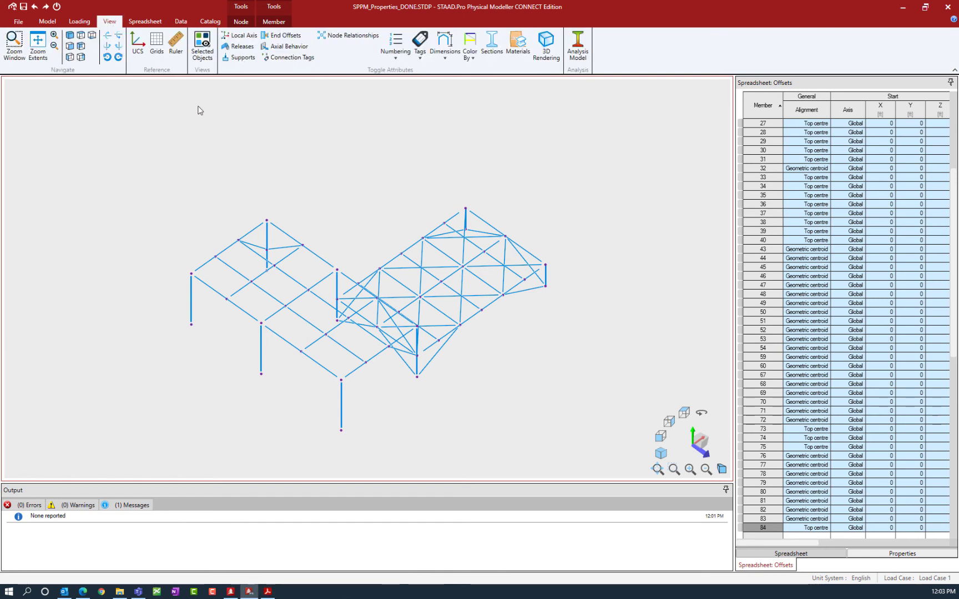
{"action": "left_click", "coordinate": [576, 51]}
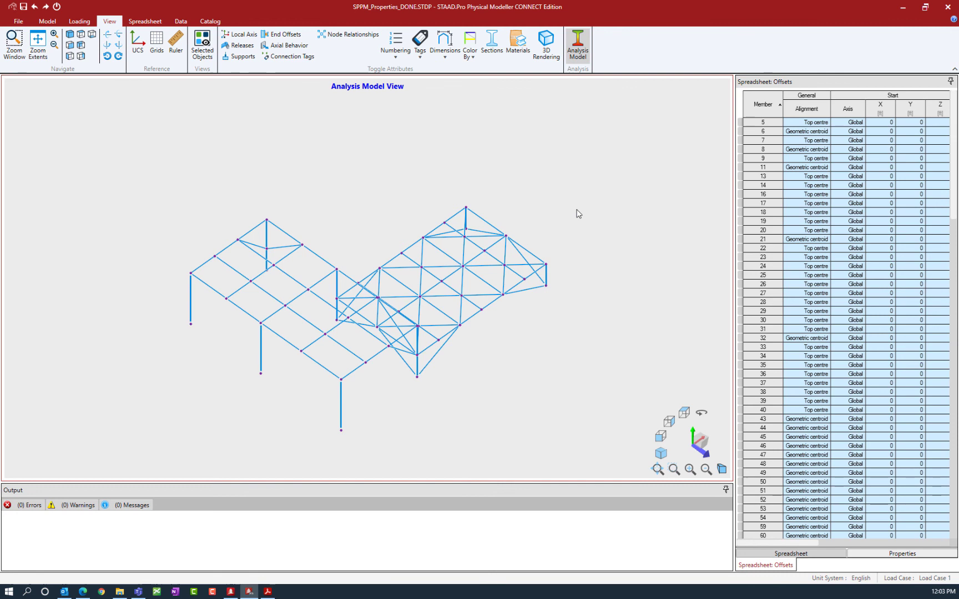
{"action": "left_click", "coordinate": [577, 49]}
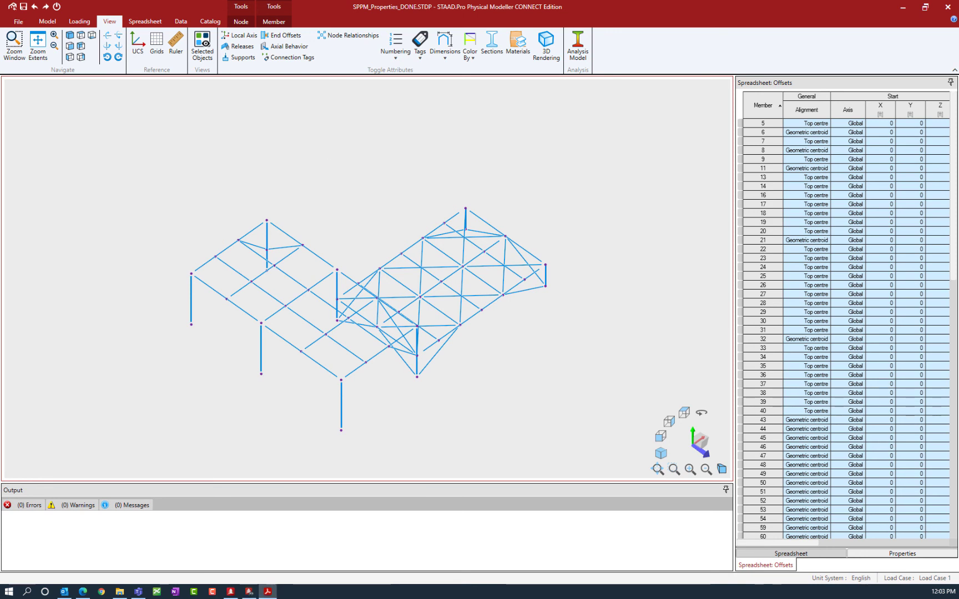
Save the physical model and generate the analytical model from it, returning to the Analytical Modeling workflow.
{"action": "left_click", "coordinate": [24, 7]}
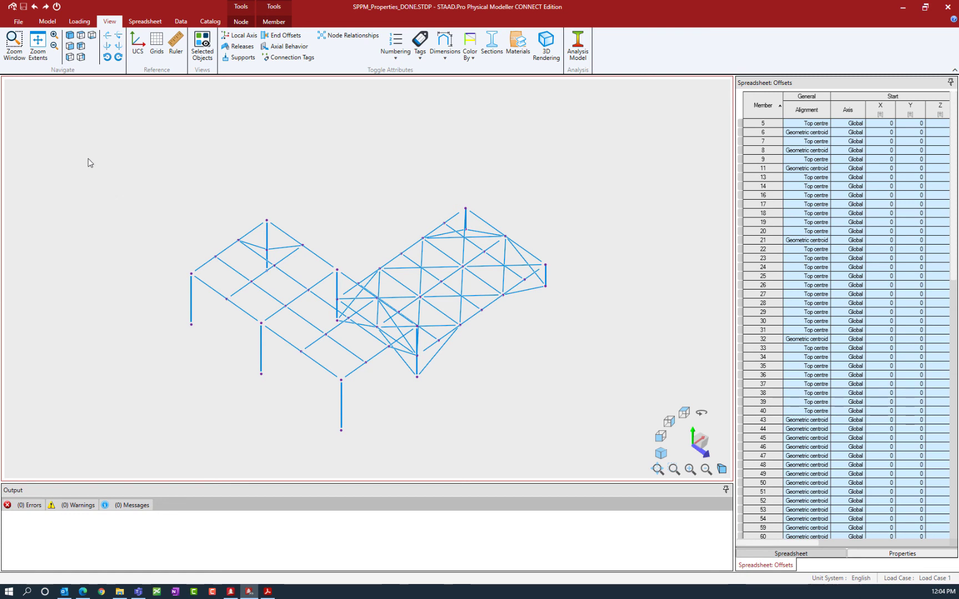
{"action": "left_click", "coordinate": [48, 22]}
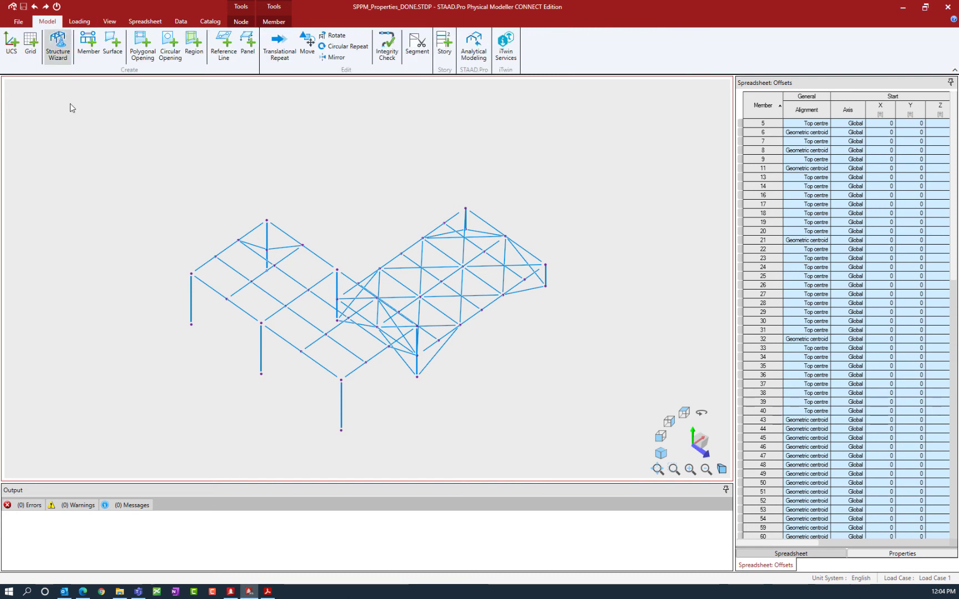
{"action": "left_click", "coordinate": [474, 50]}
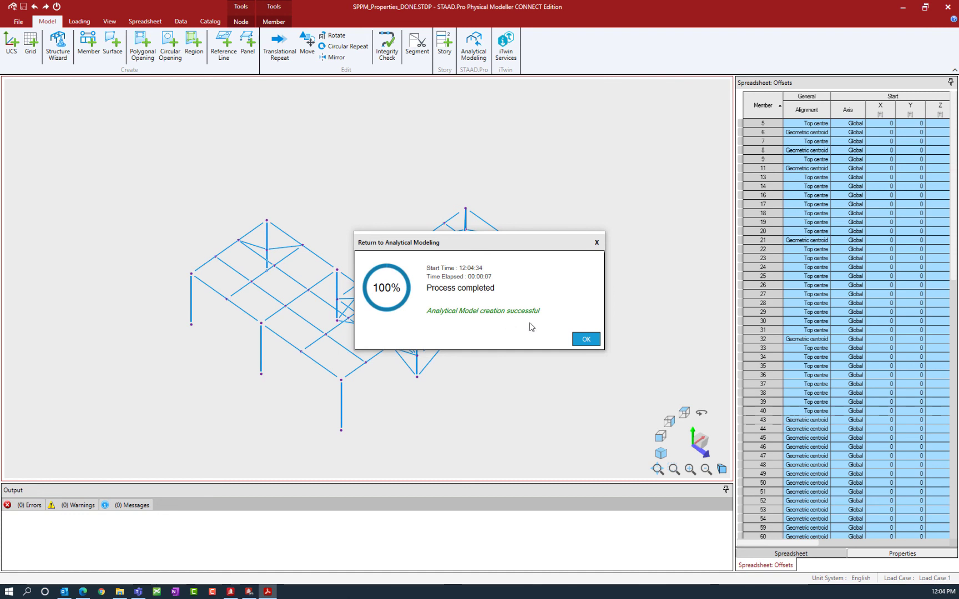
{"action": "left_click", "coordinate": [581, 339]}
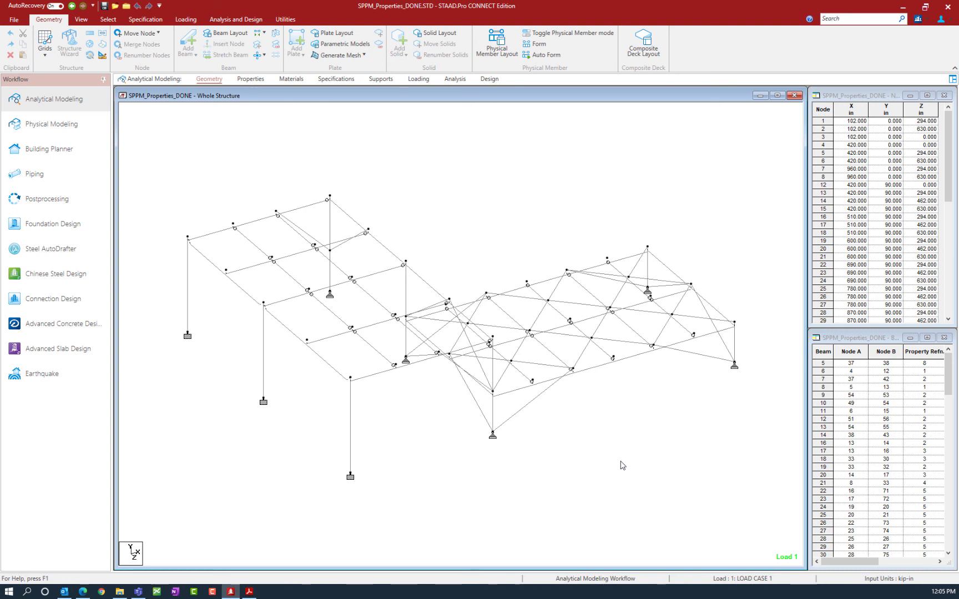
Inspect the transferred section properties, highlighting the W24X55 members, and review the materials, specifications and supports.
{"action": "left_click", "coordinate": [254, 80]}
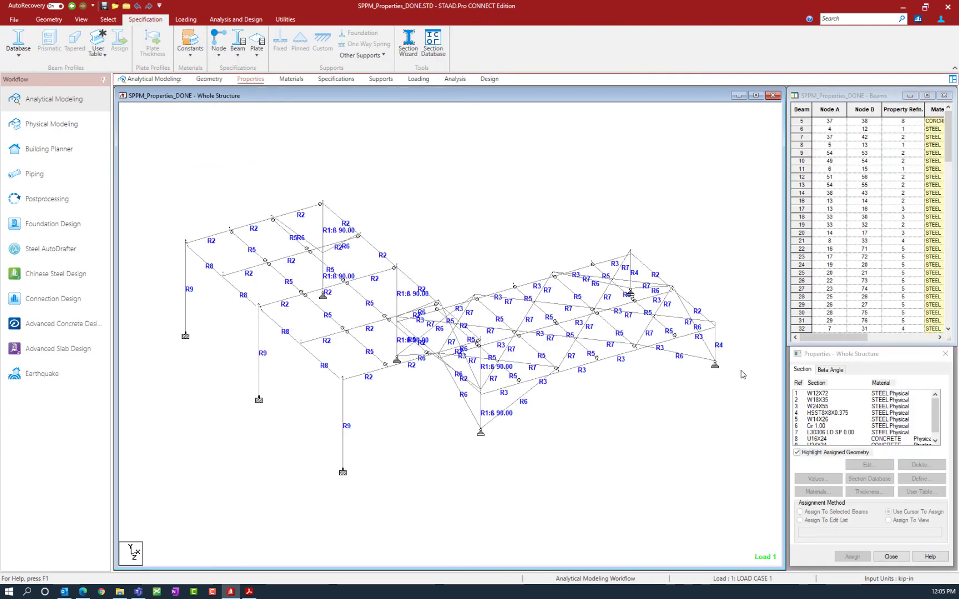
{"action": "scroll", "coordinate": [810, 396], "scroll_direction": "down", "scroll_amount": 1}
{"action": "left_click", "coordinate": [815, 399]}
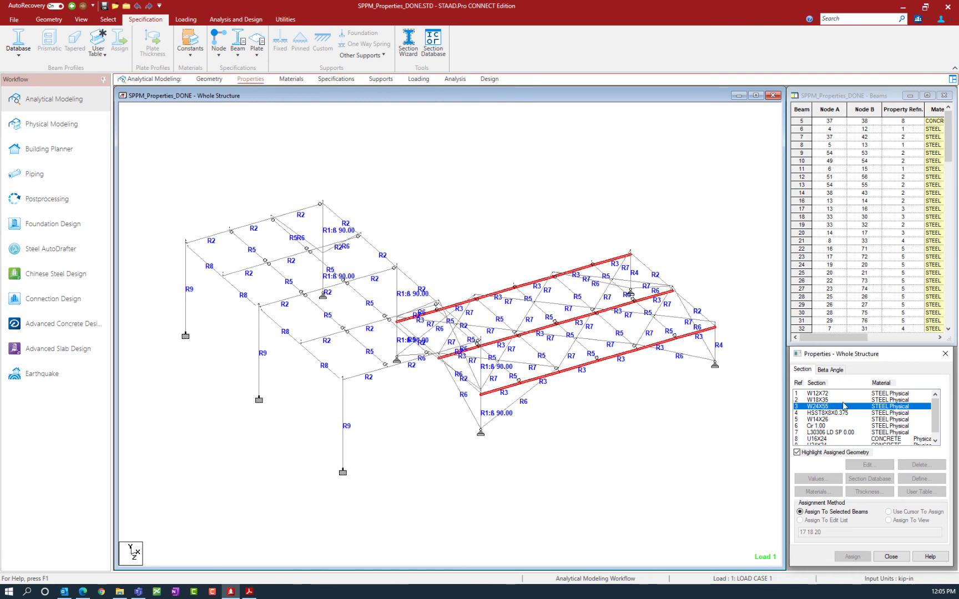
{"action": "left_click", "coordinate": [284, 79]}
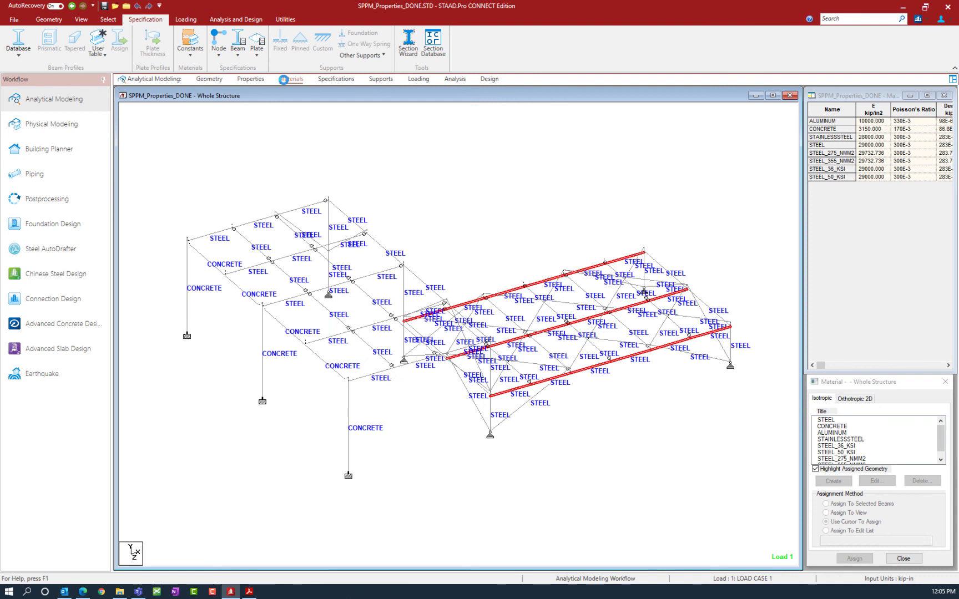
{"action": "left_click", "coordinate": [335, 79]}
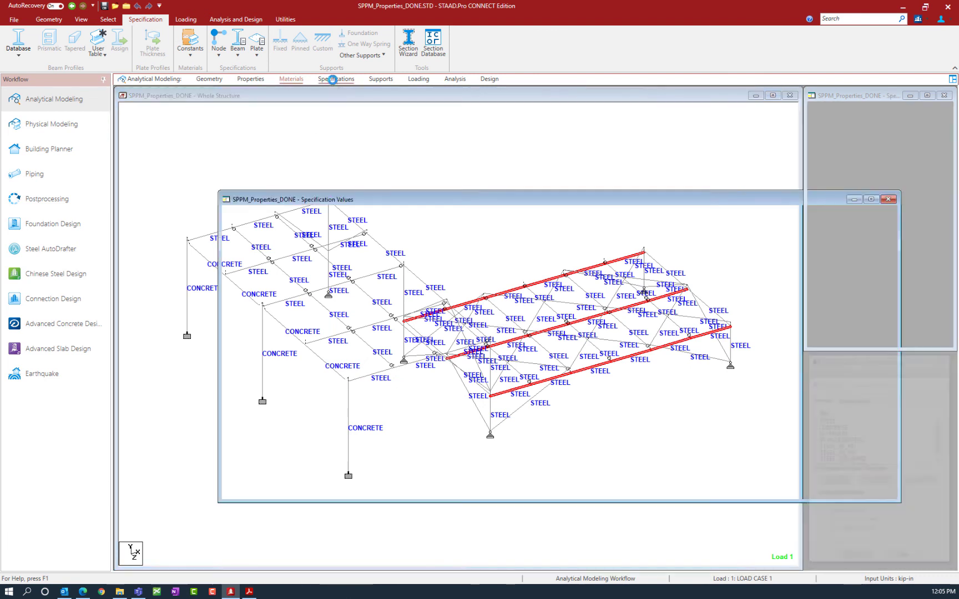
{"action": "left_click", "coordinate": [379, 80]}
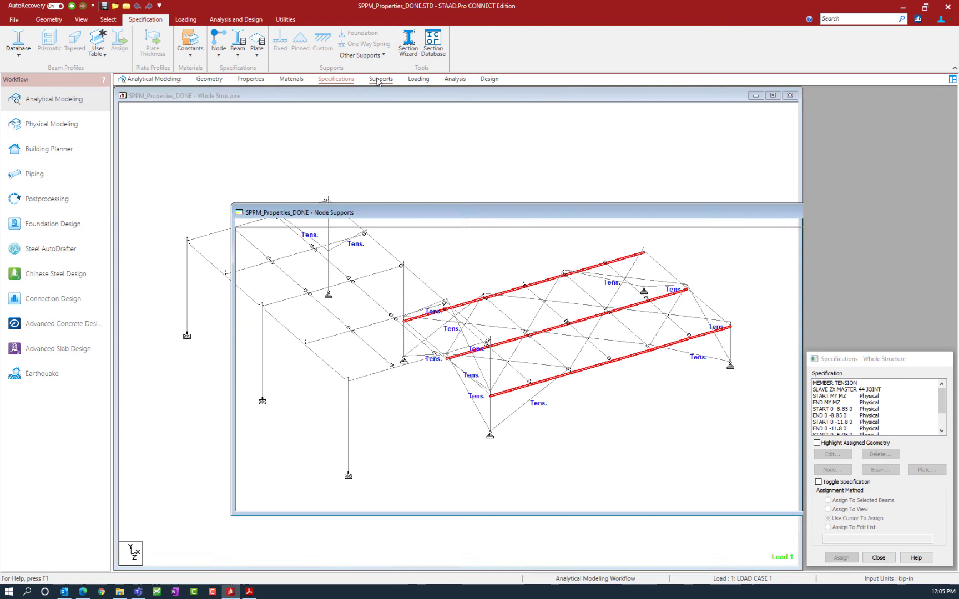
{"action": "left_click", "coordinate": [414, 170]}
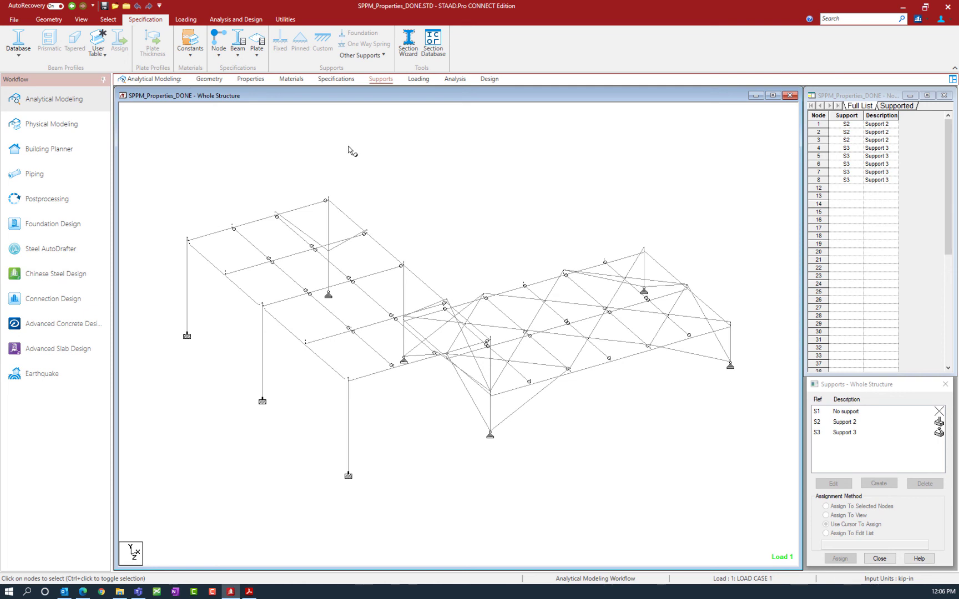
Examine the model's command file from the joint coordinates through the physical member, material, property and support definitions.
{"action": "left_click", "coordinate": [284, 19]}
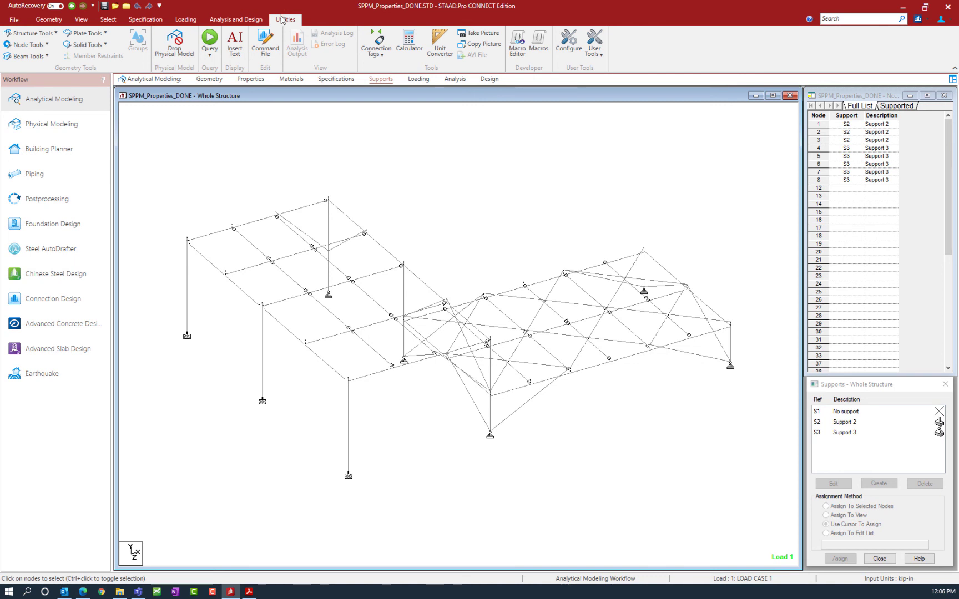
{"action": "left_click", "coordinate": [266, 46]}
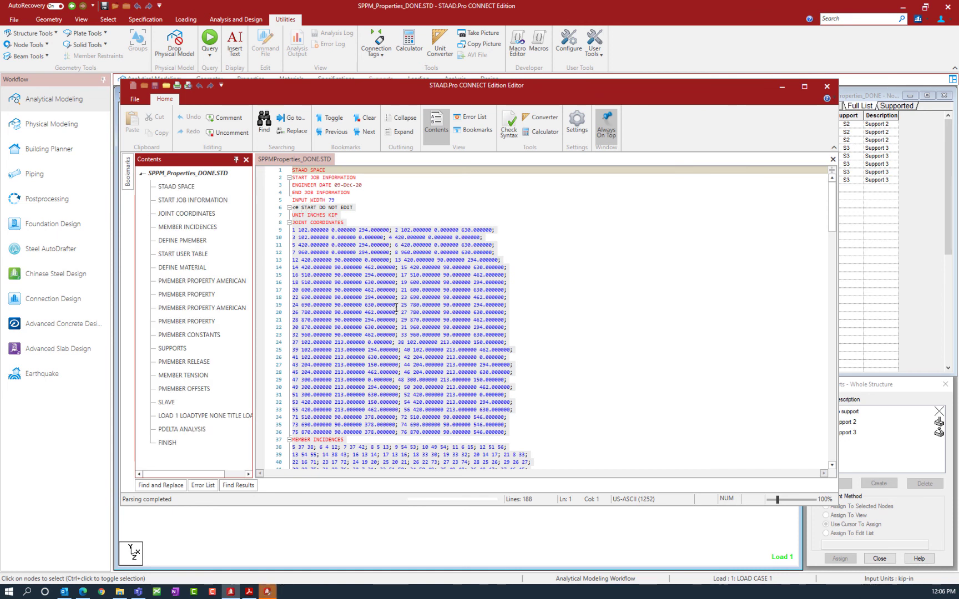
{"action": "scroll", "coordinate": [398, 314], "scroll_direction": "down", "scroll_amount": 13}
{"action": "scroll", "coordinate": [397, 315], "scroll_direction": "down", "scroll_amount": 11}
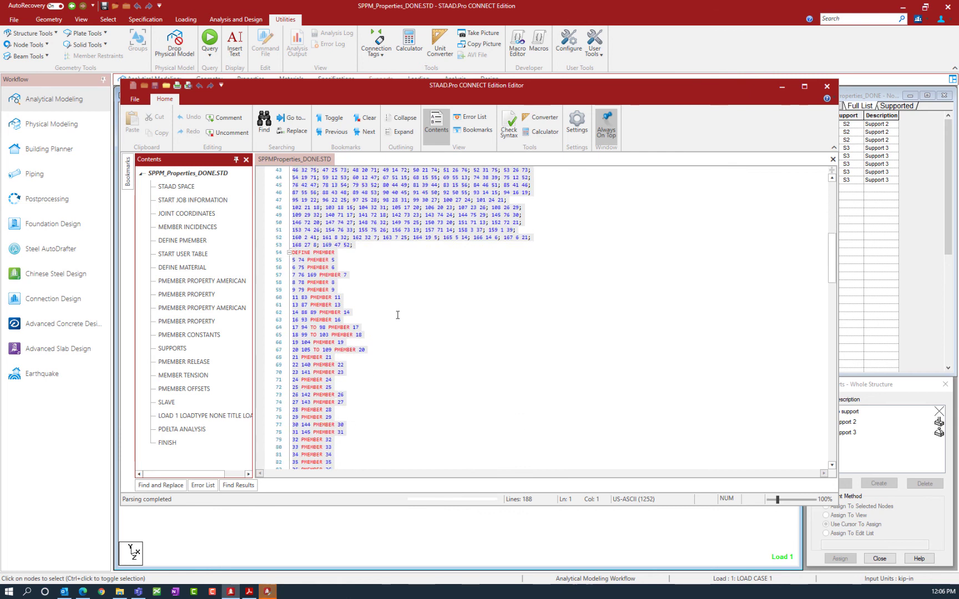
{"action": "scroll", "coordinate": [397, 318], "scroll_direction": "down", "scroll_amount": 19}
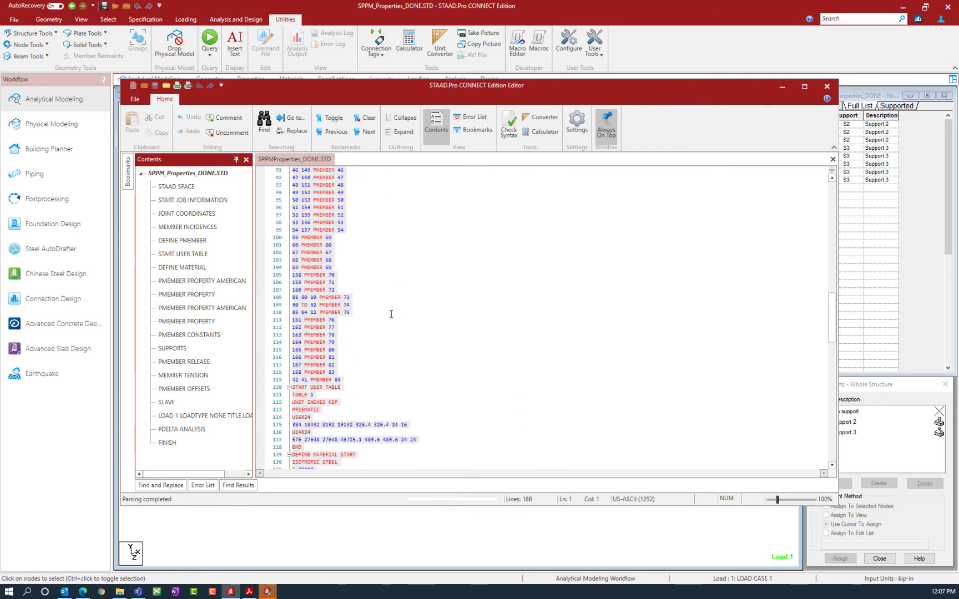
{"action": "scroll", "coordinate": [387, 325], "scroll_direction": "down", "scroll_amount": 8}
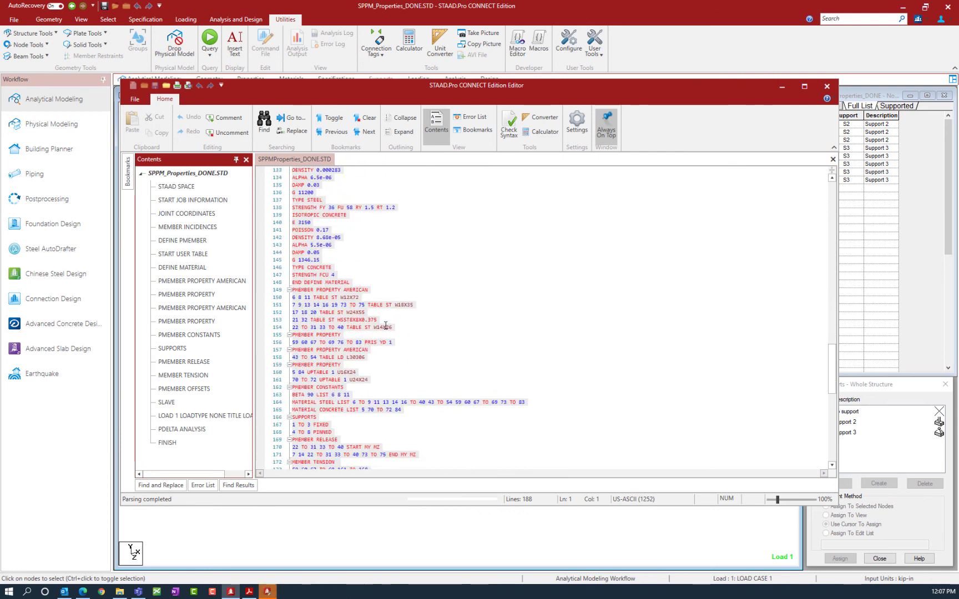
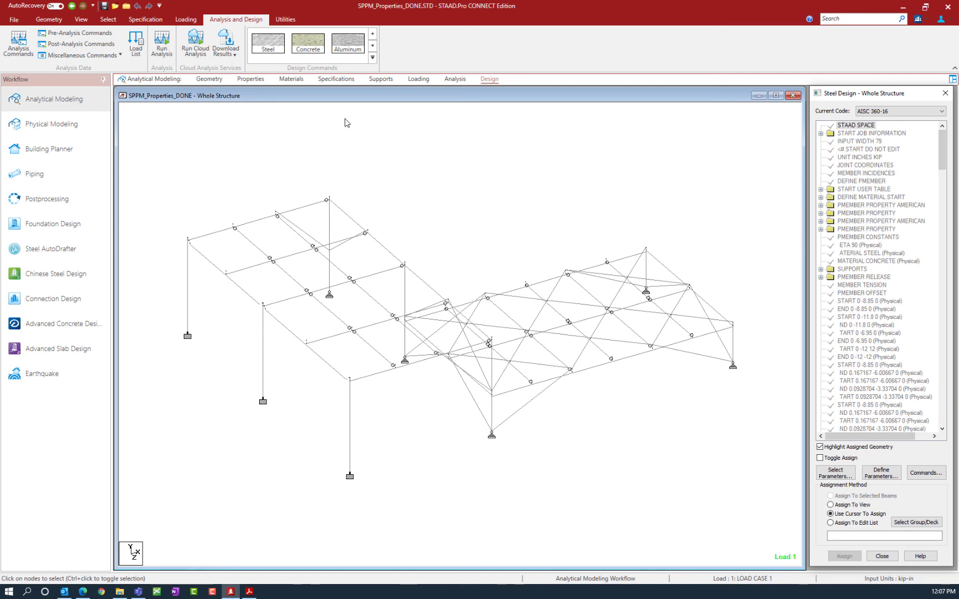
Save the analytical model, agreeing to save it even without changes.
{"action": "left_click", "coordinate": [288, 20]}
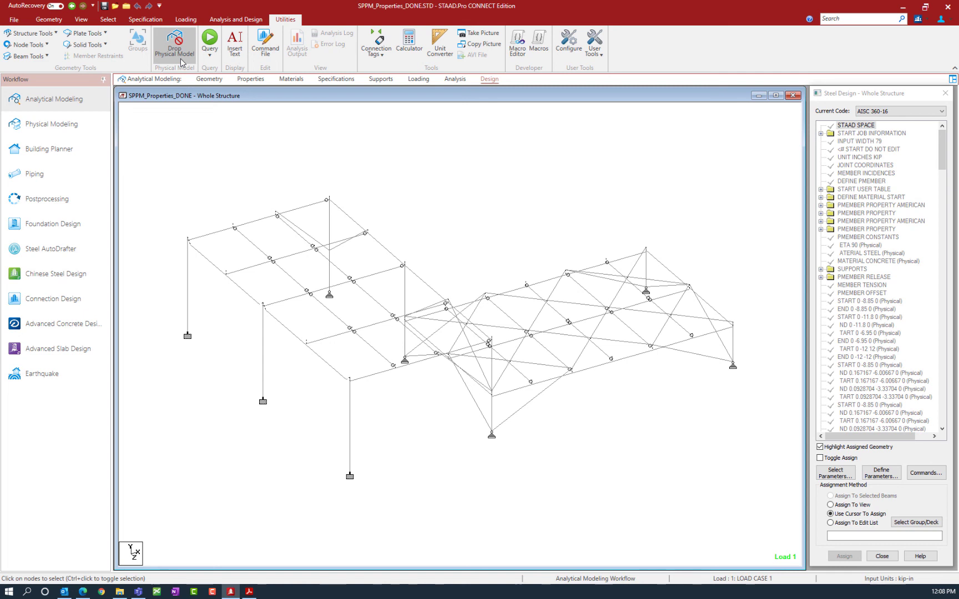
{"action": "left_click", "coordinate": [104, 6]}
{"action": "left_click", "coordinate": [514, 320]}
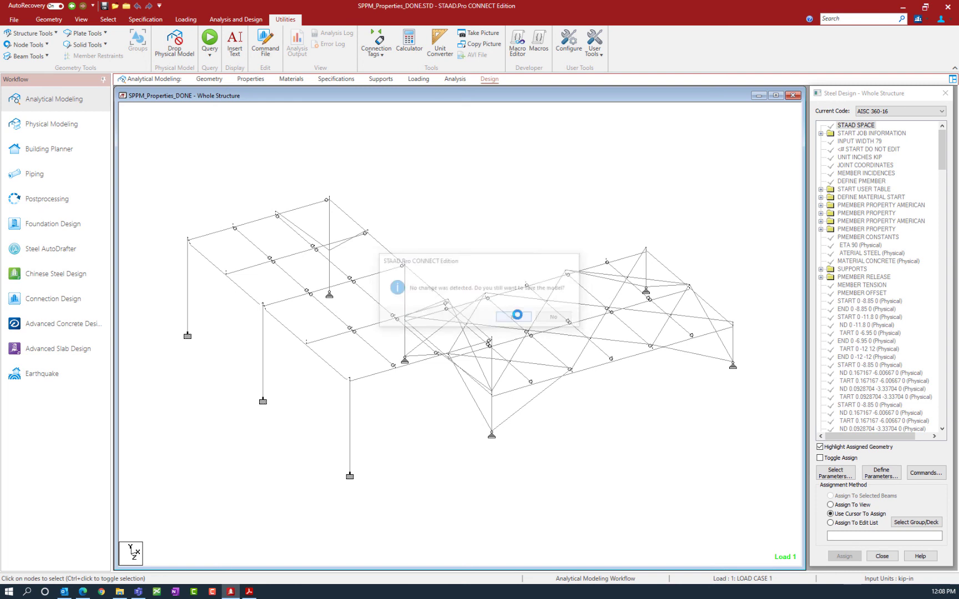